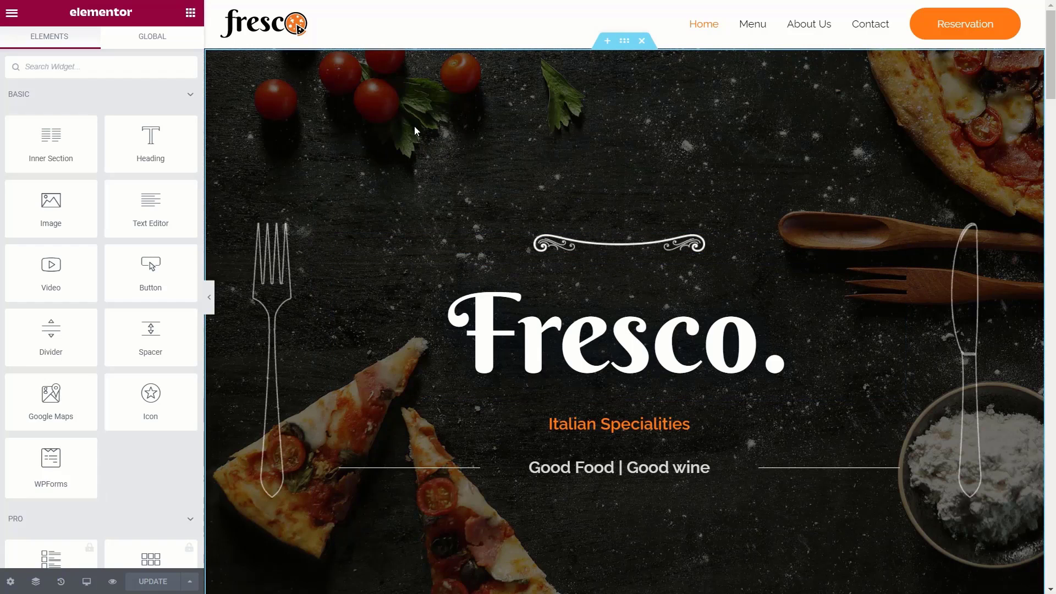
Step: Copy the Fresco hero section with UAE Copy from its right-click menu
click(623, 48)
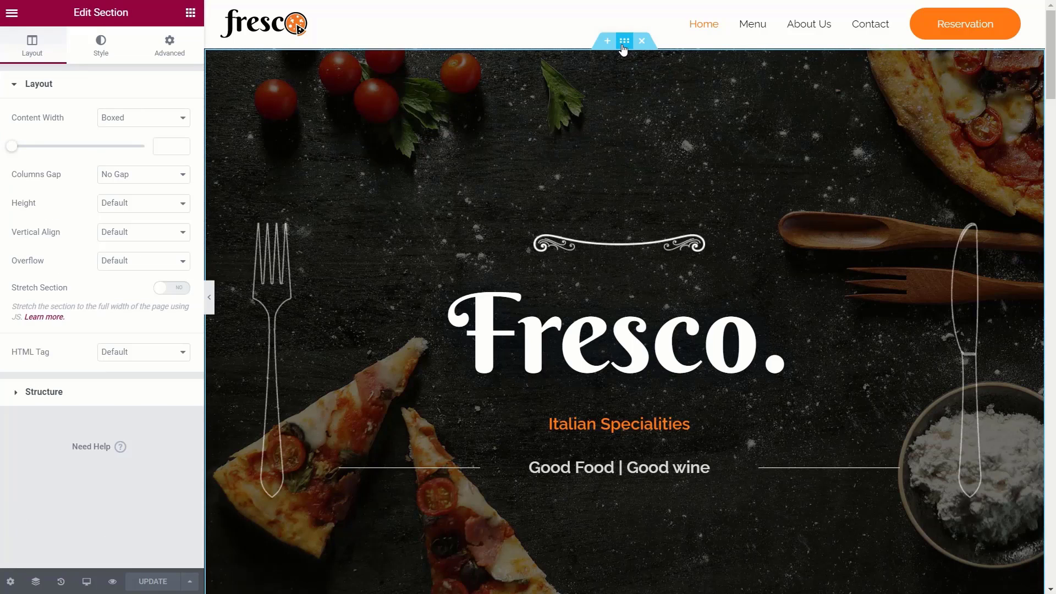
right_click(623, 48)
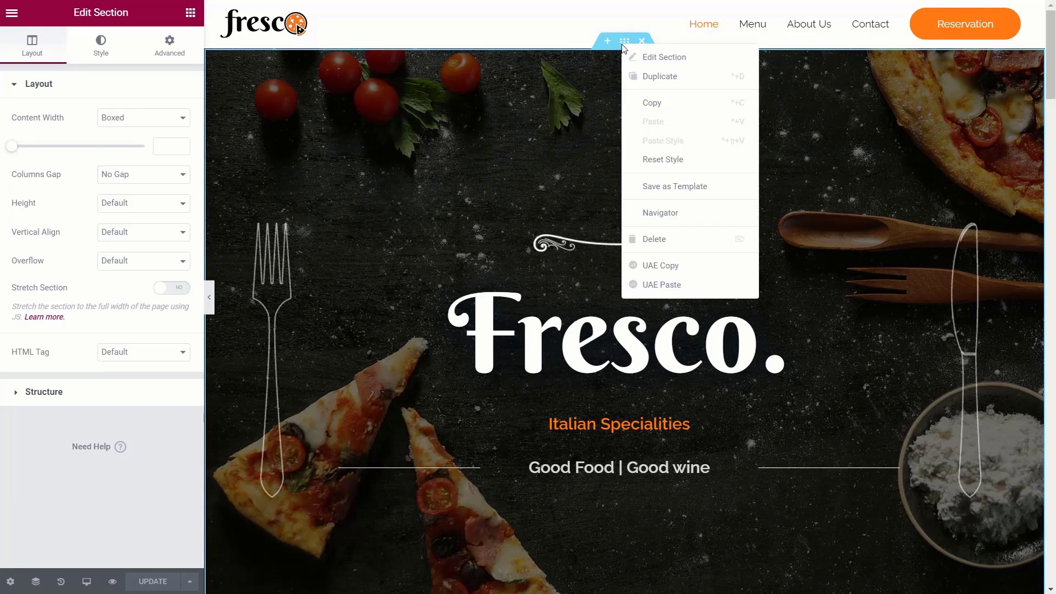
click(684, 266)
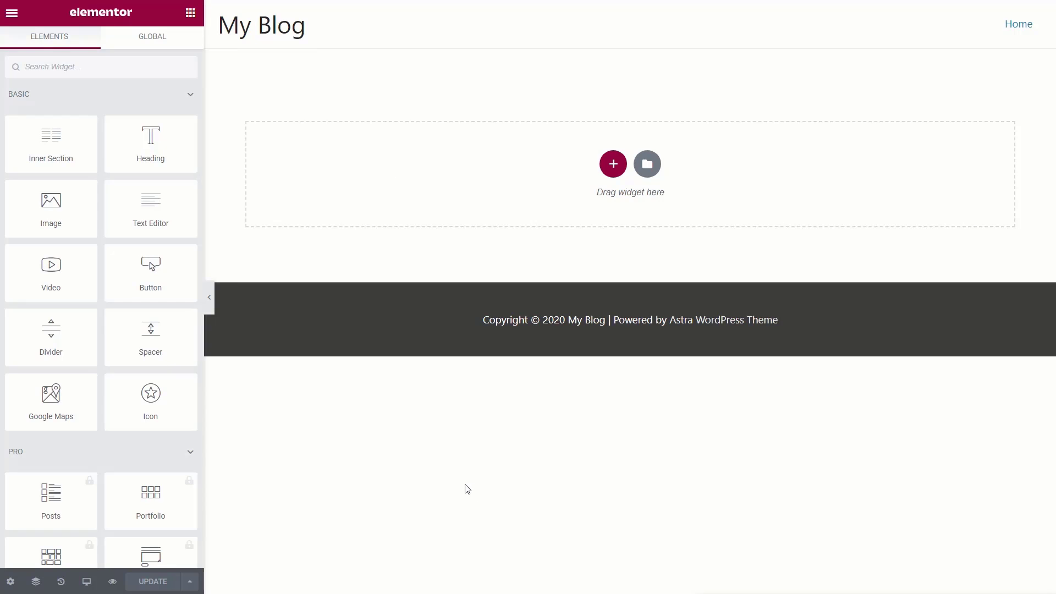
Step: Add a one-column section, UAE Paste the Fresco hero into it, and delete the empty section above
click(613, 164)
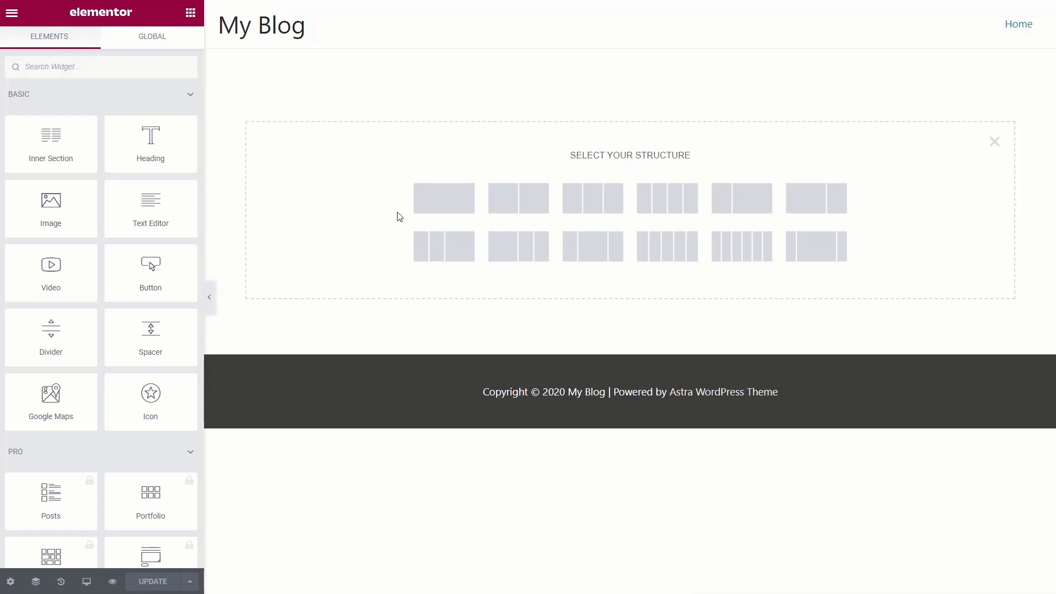
click(441, 203)
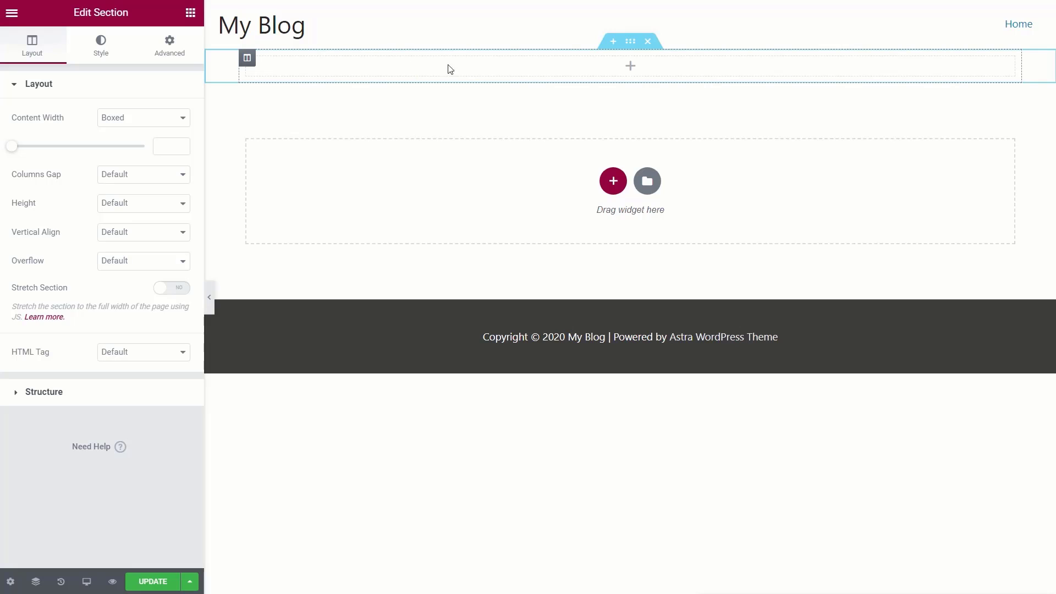
right_click(504, 68)
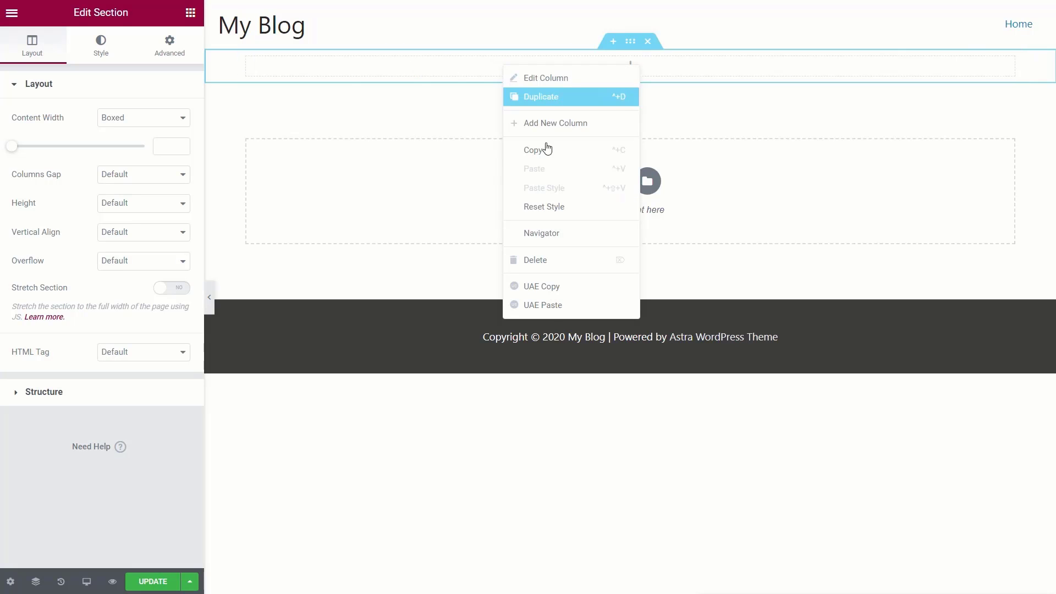
click(551, 307)
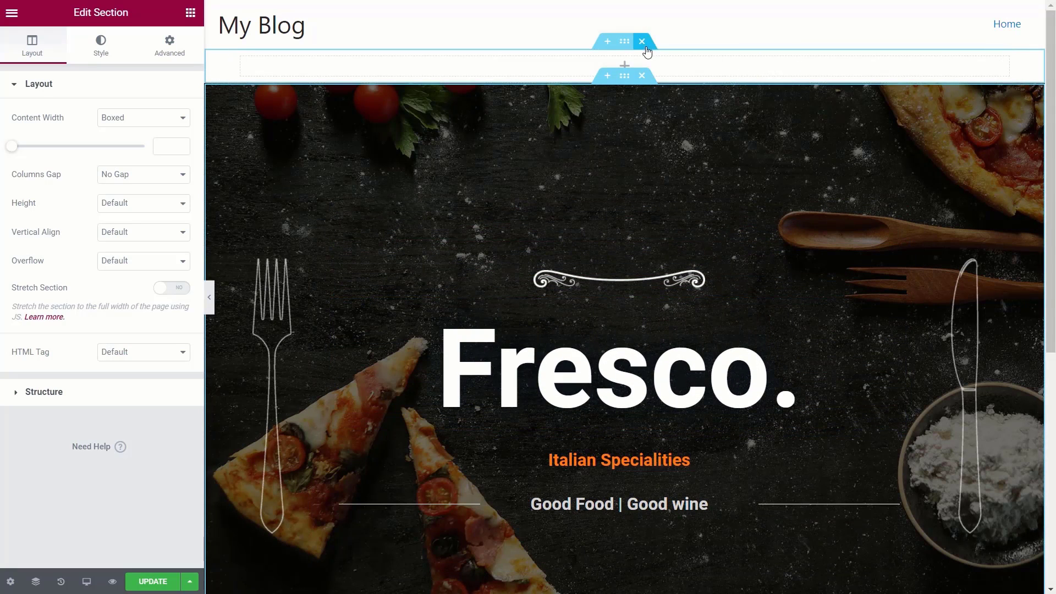
click(643, 44)
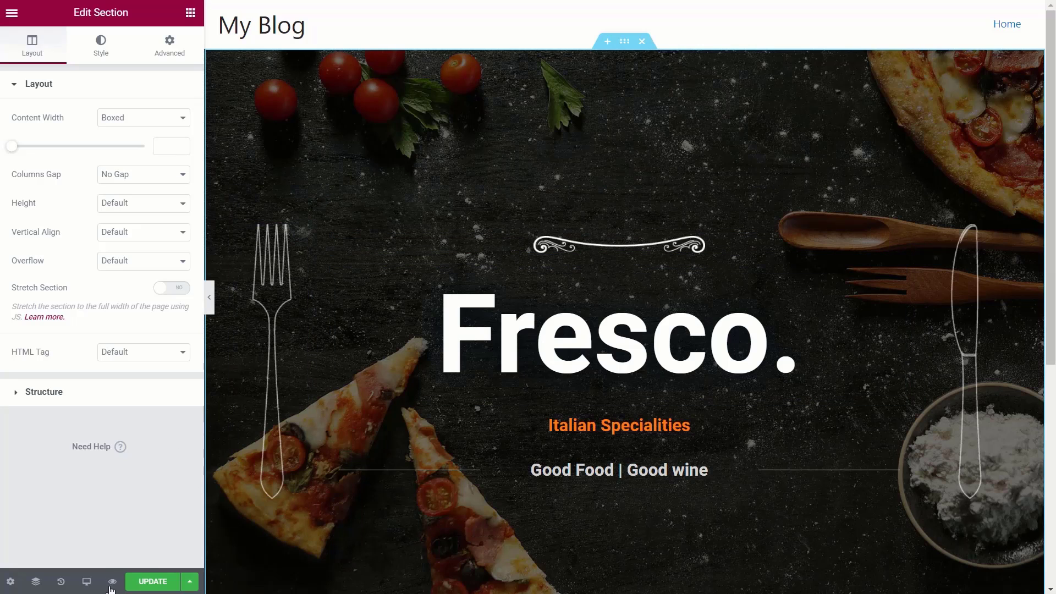
Step: Save the My Blog page with UPDATE
click(153, 582)
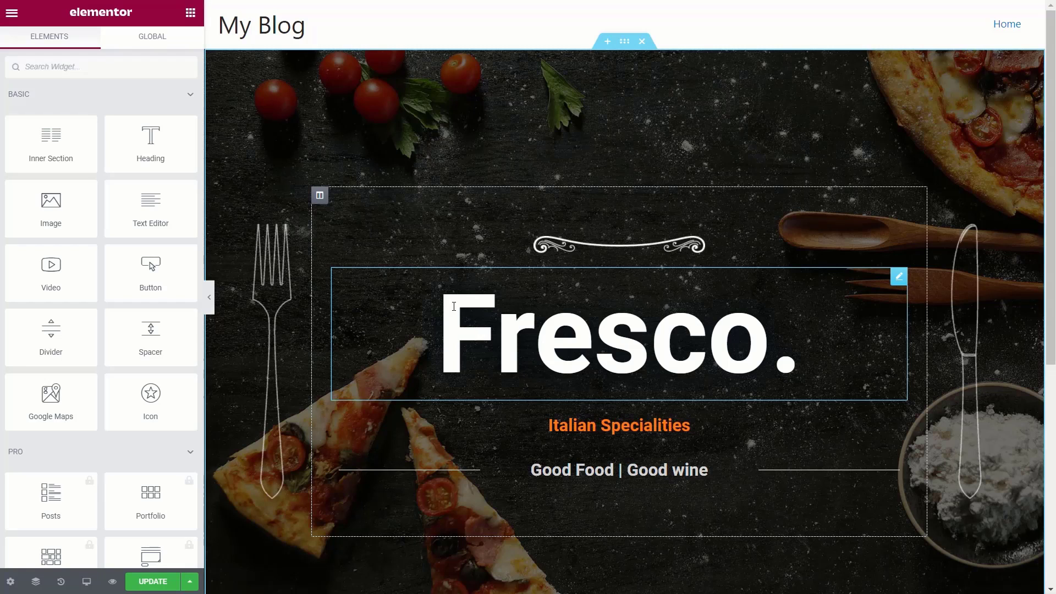
Step: Change the Fresco. heading's typography font family to Akronim
click(588, 328)
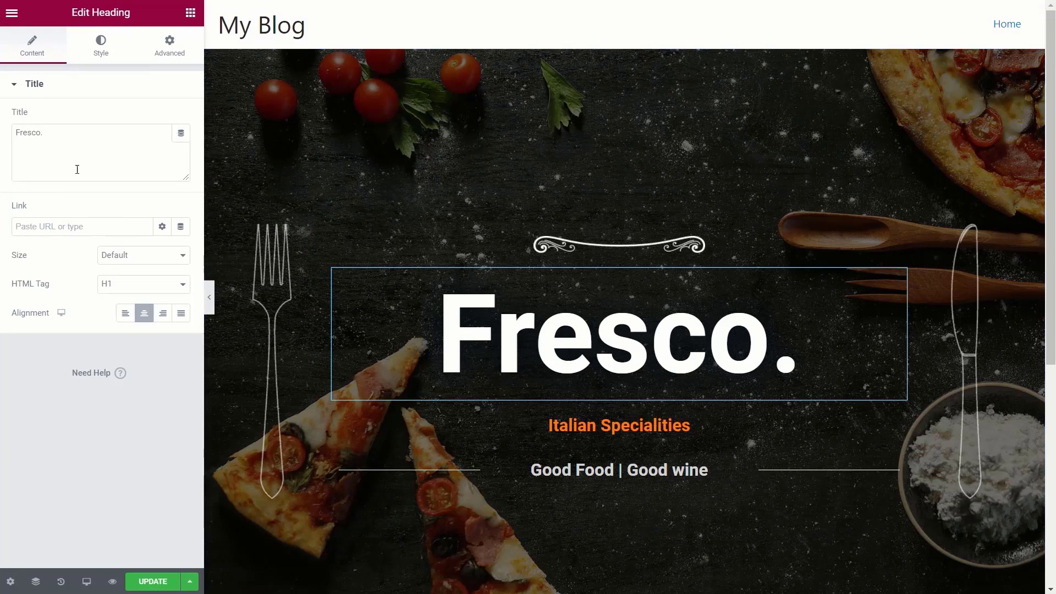
click(97, 61)
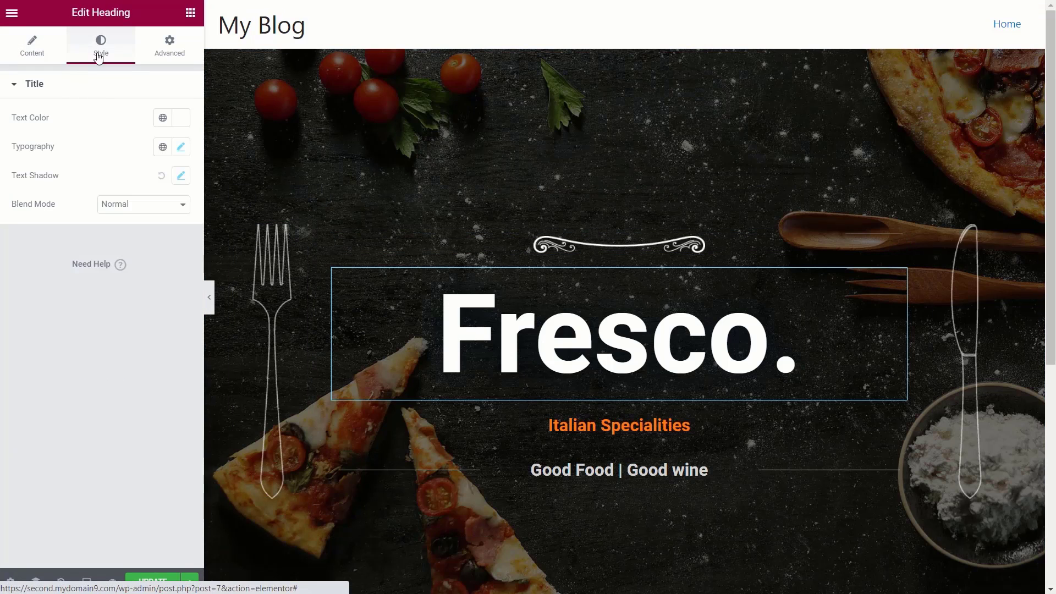
click(180, 148)
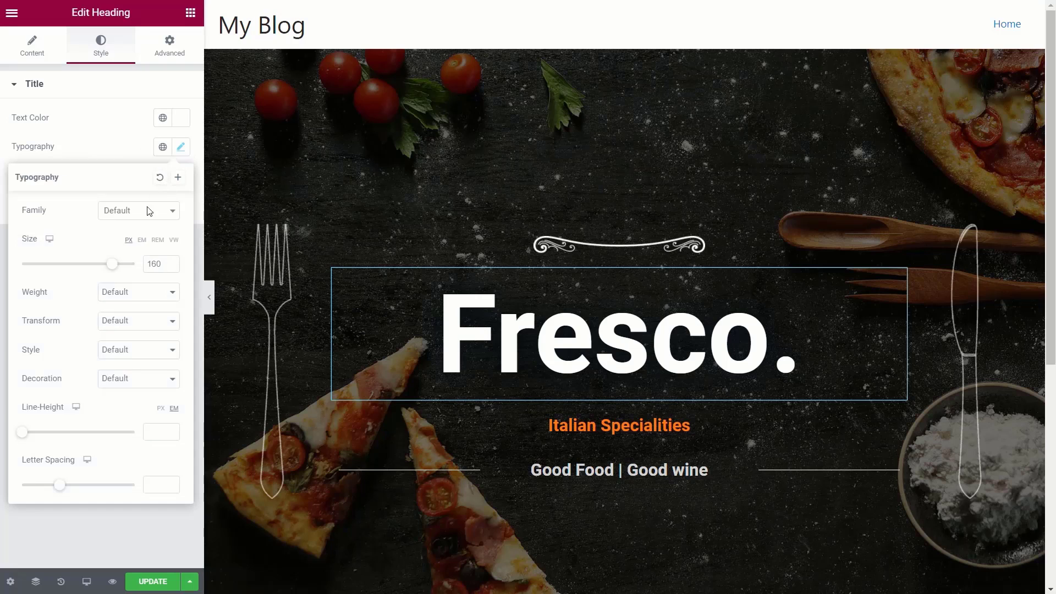
click(144, 211)
scroll(141, 341, down, 5)
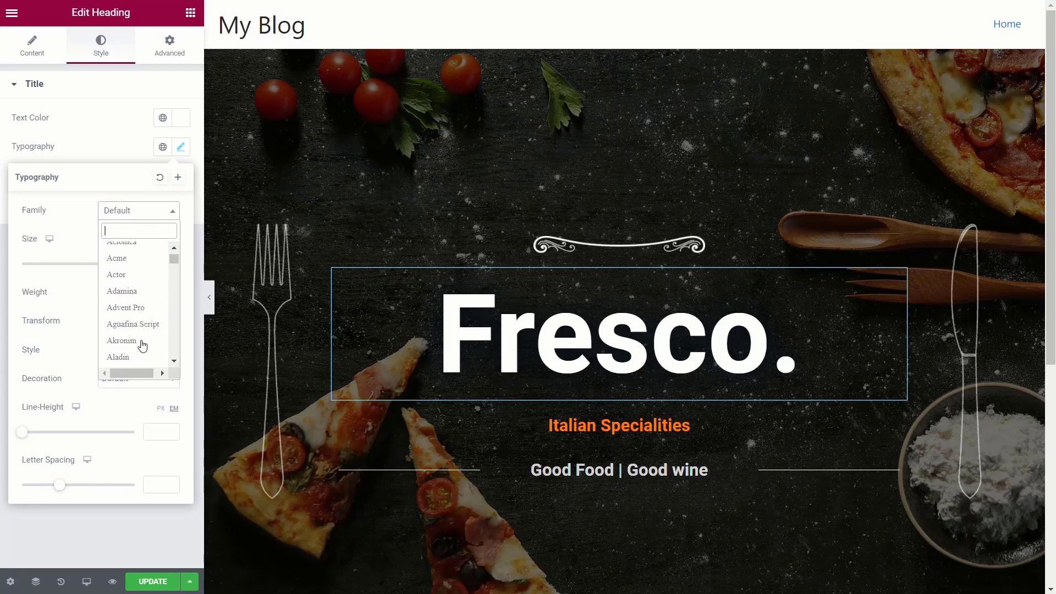
click(133, 331)
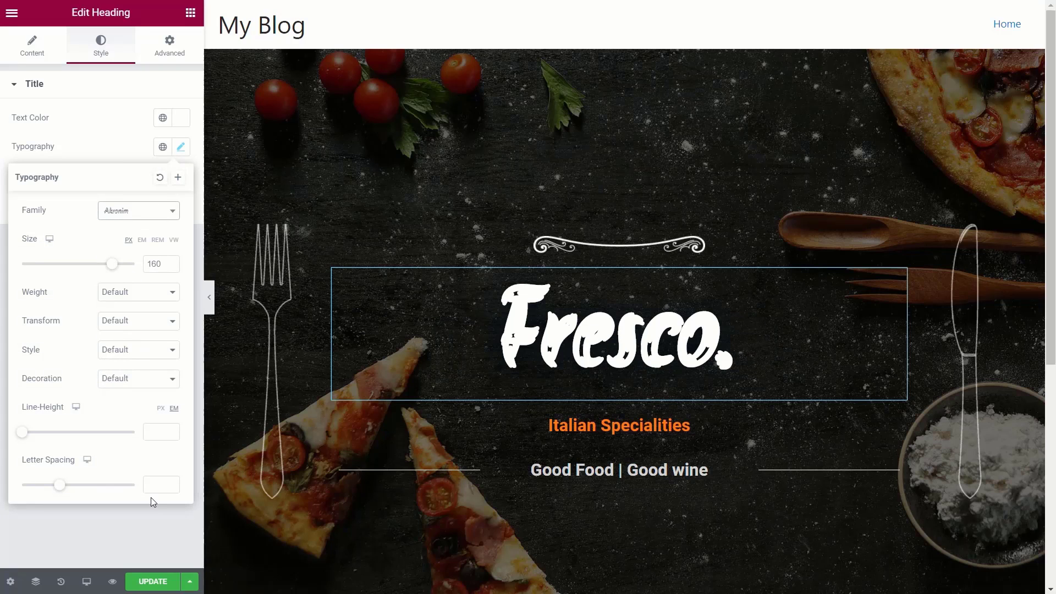
click(110, 539)
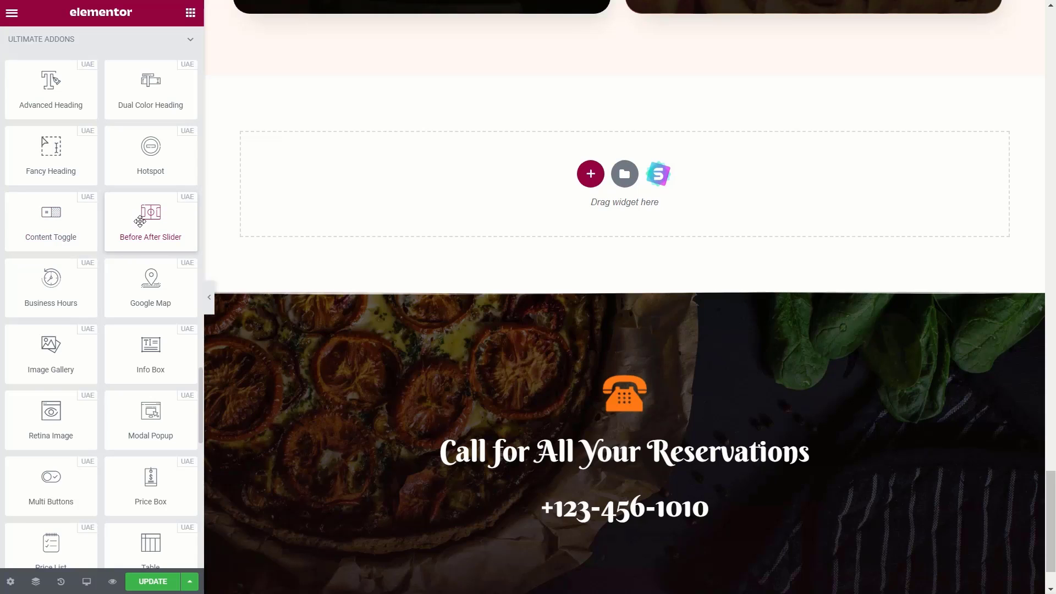
Step: Drop a Before After Slider into the empty section with dine-out.jpg as its Before Photo
drag(147, 215, 389, 248)
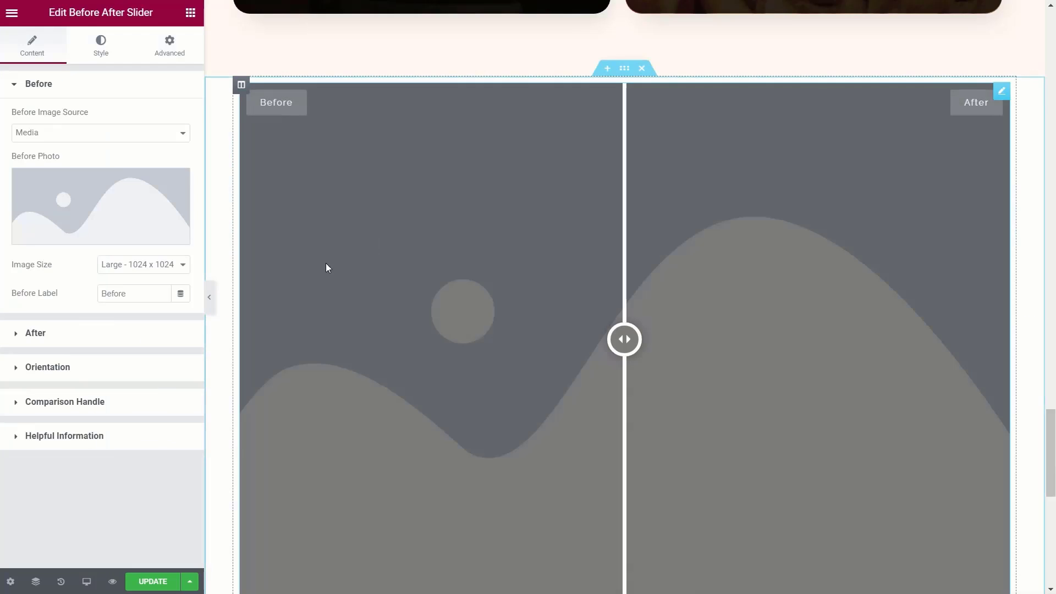
click(113, 193)
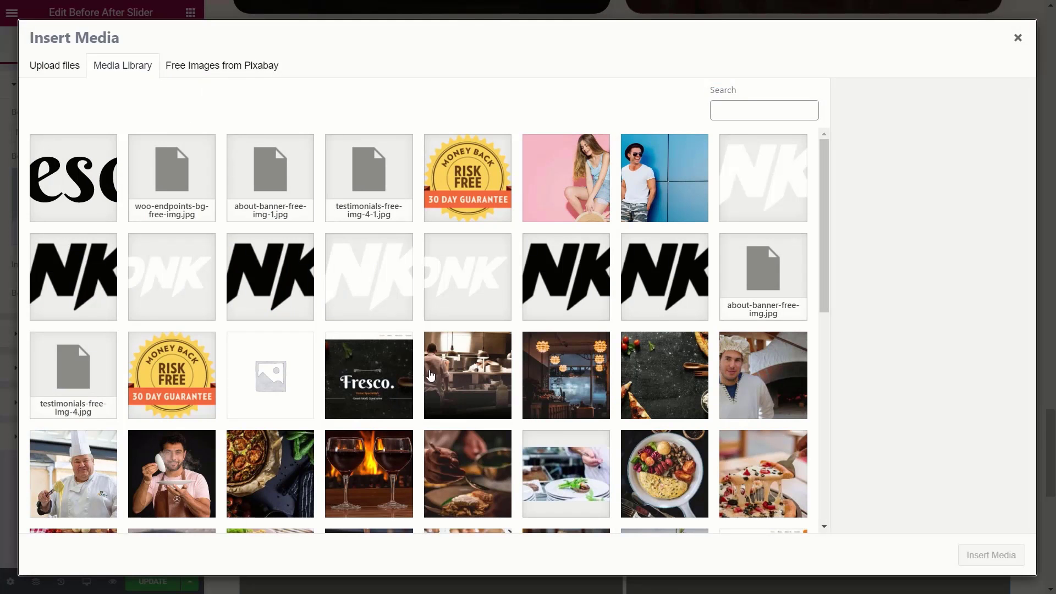
click(572, 380)
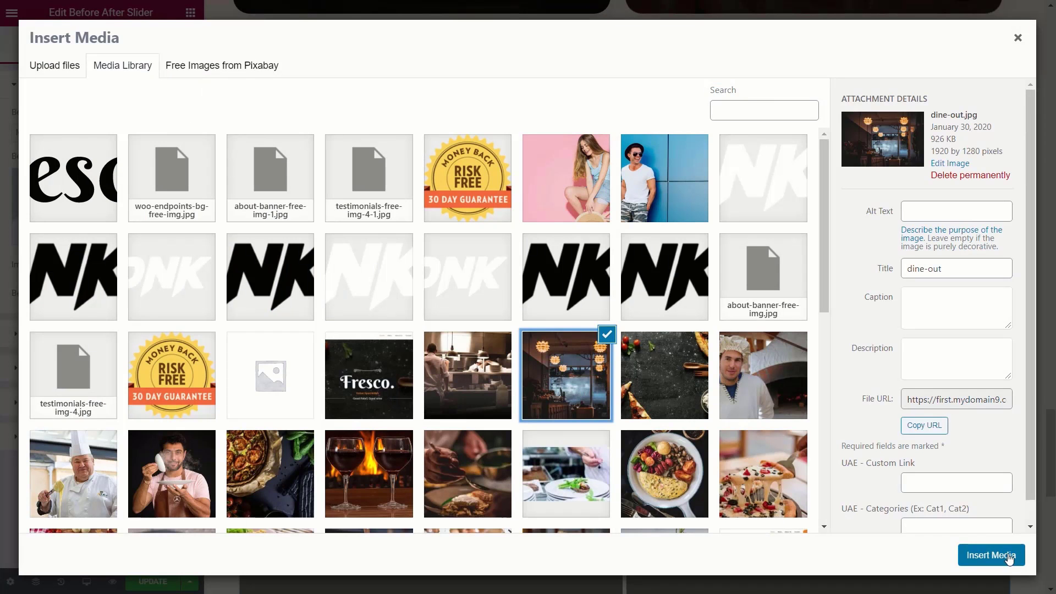
click(984, 555)
Step: Set fresco-pizza-top.jpg as the slider's After Photo
click(78, 342)
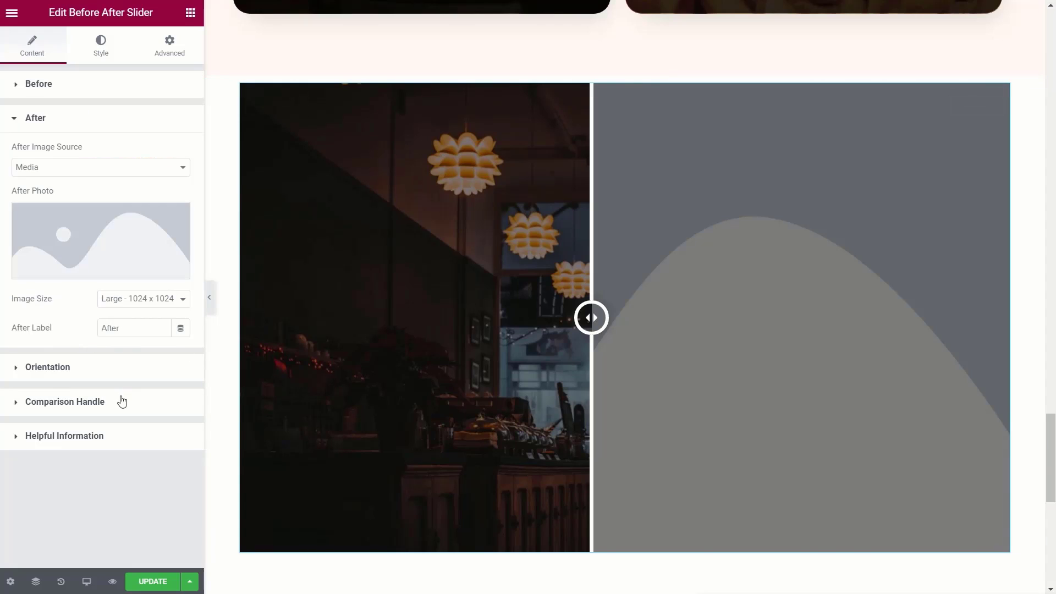
click(86, 253)
click(468, 470)
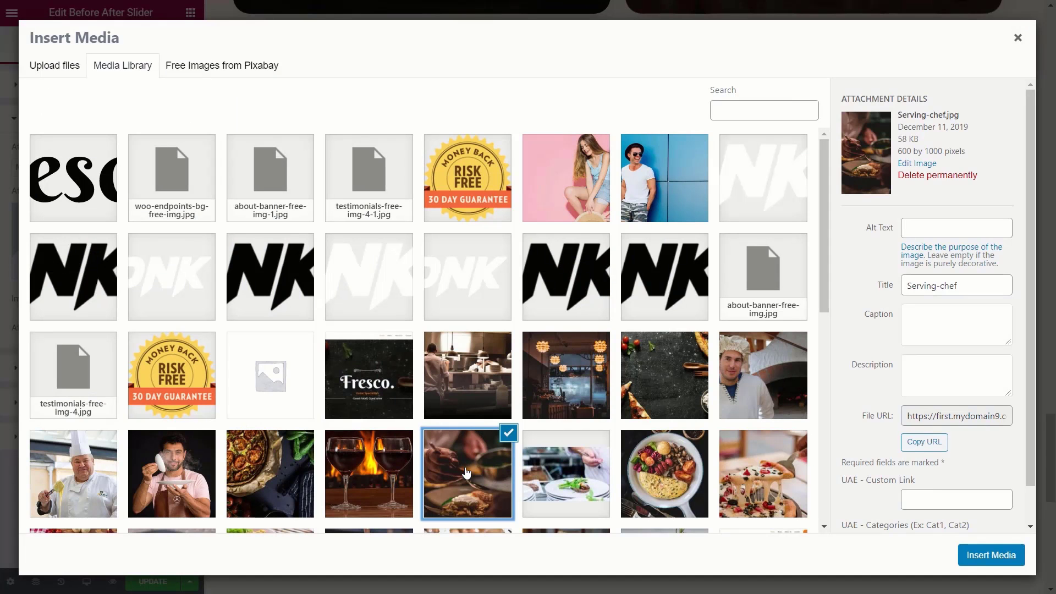
click(665, 407)
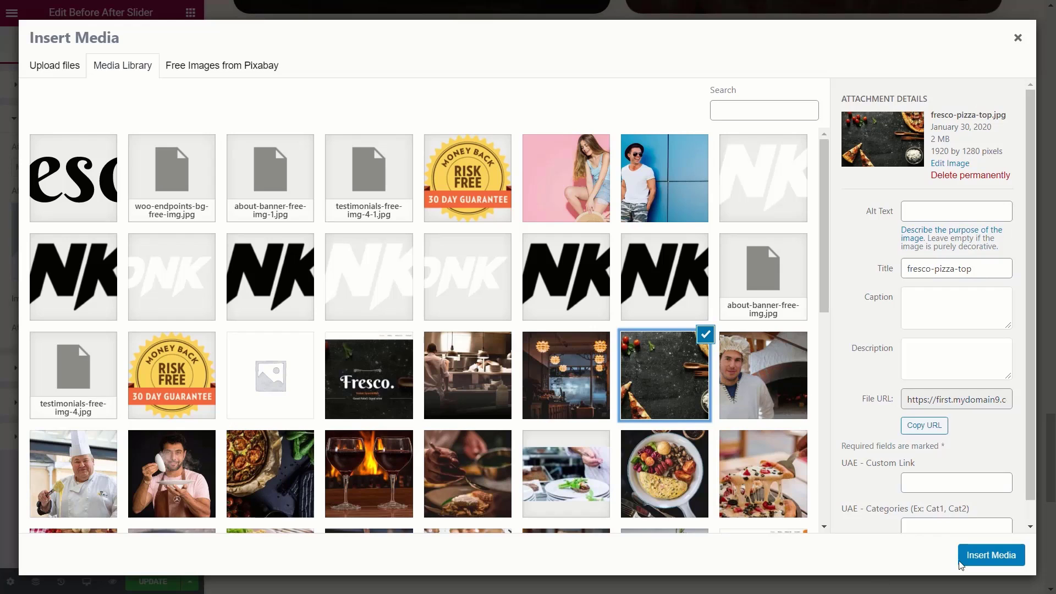
click(987, 555)
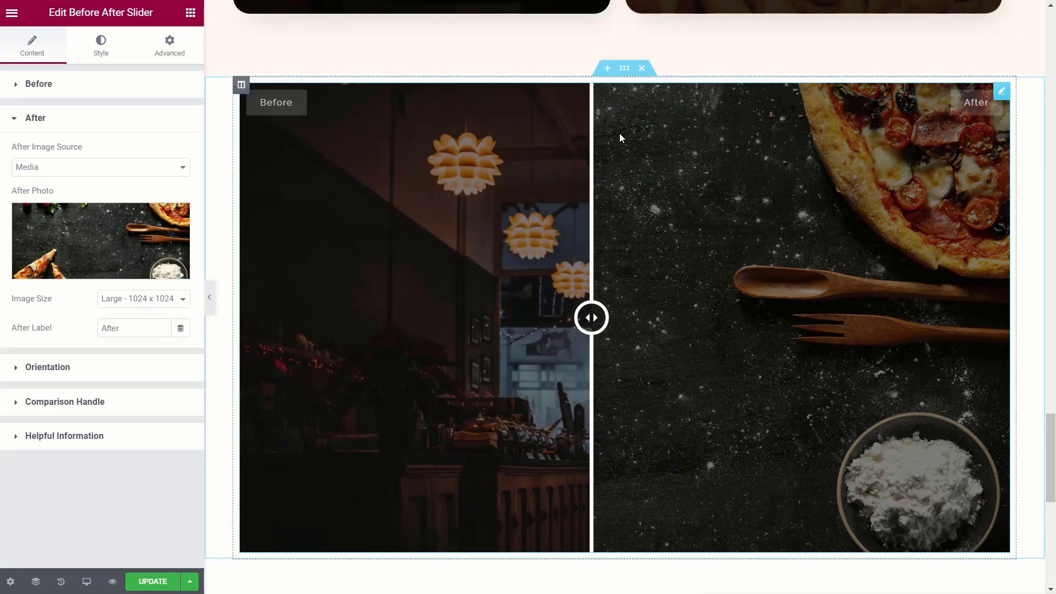
Step: Copy the slider section with UAE Copy and UAE Paste it into a new single-column section
right_click(625, 68)
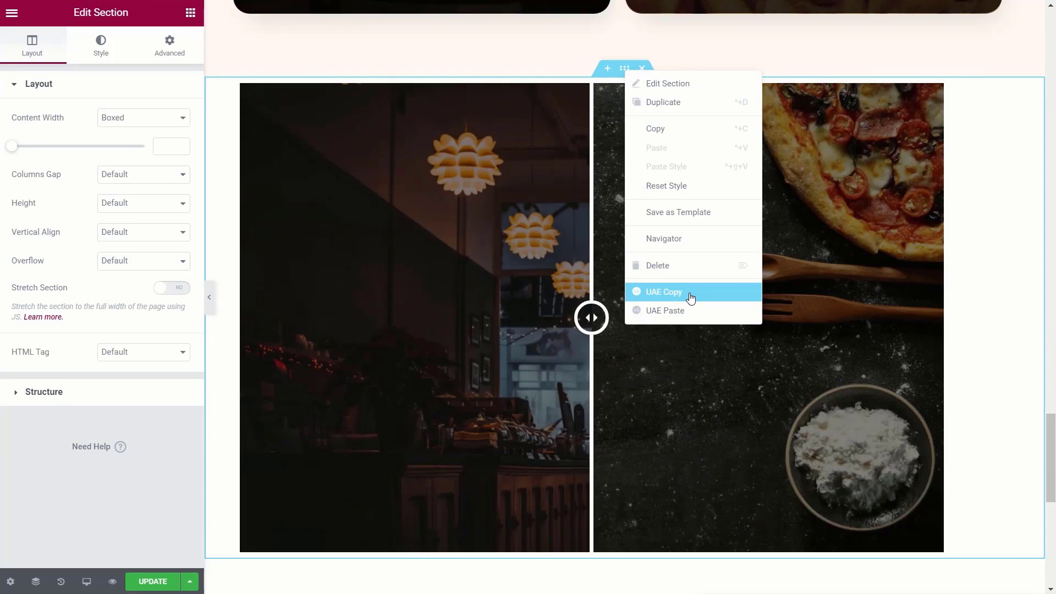
click(690, 298)
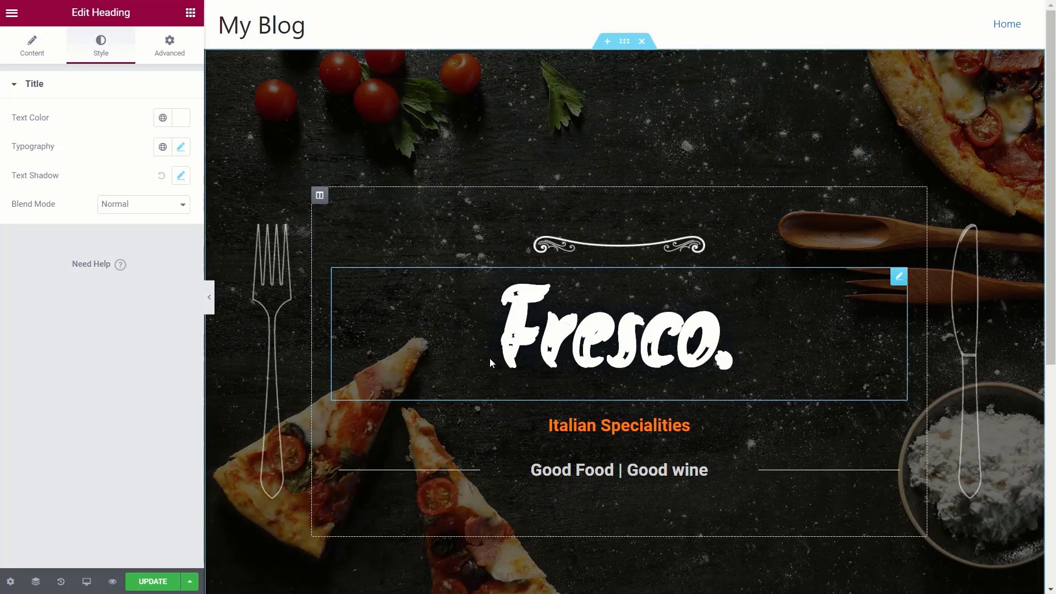
scroll(489, 355, down, 6)
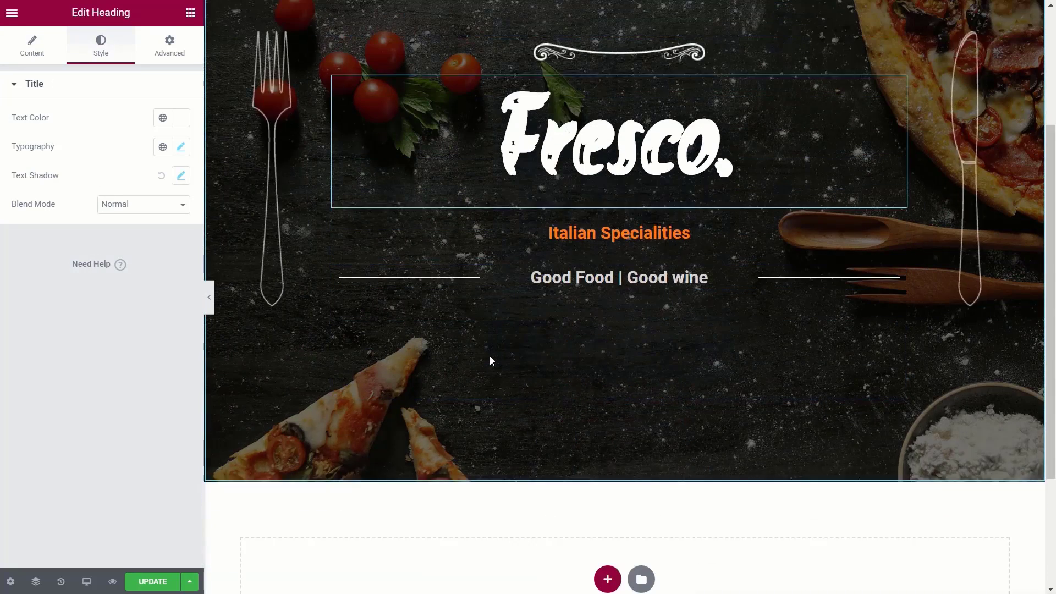
scroll(489, 360, down, 1)
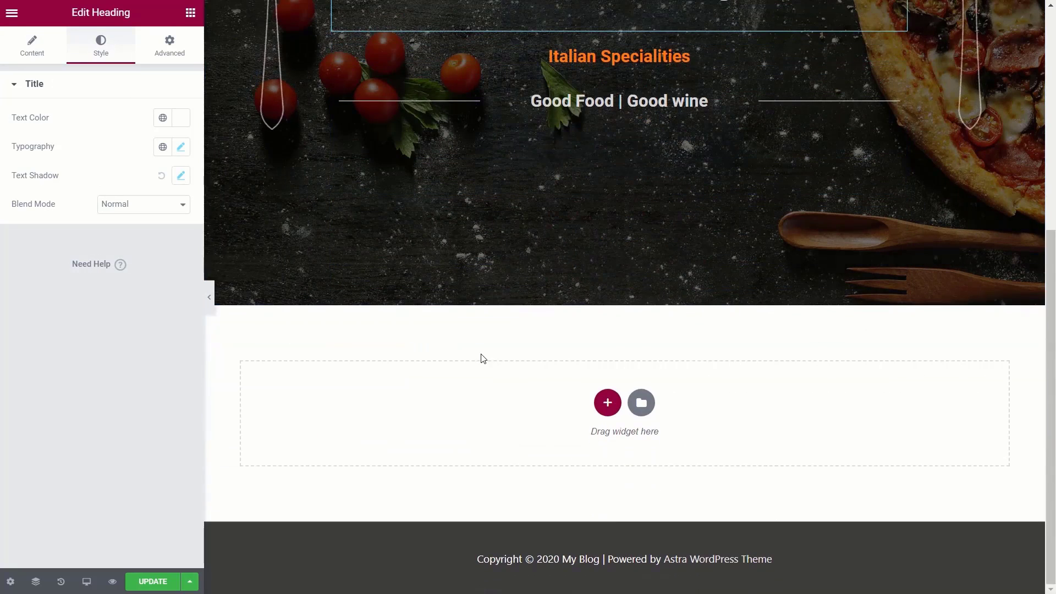
click(607, 403)
click(455, 446)
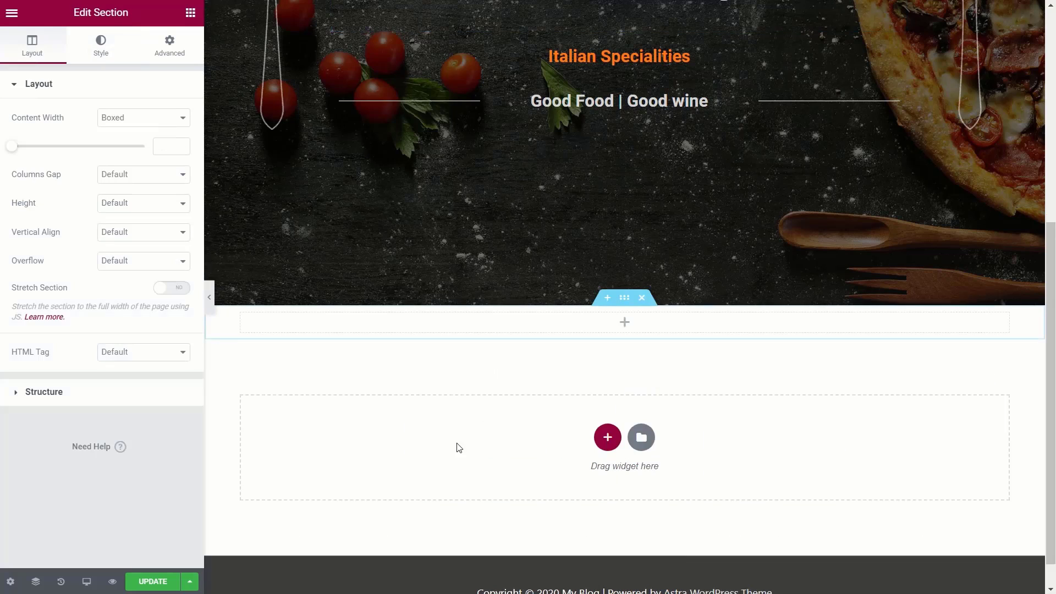
right_click(554, 324)
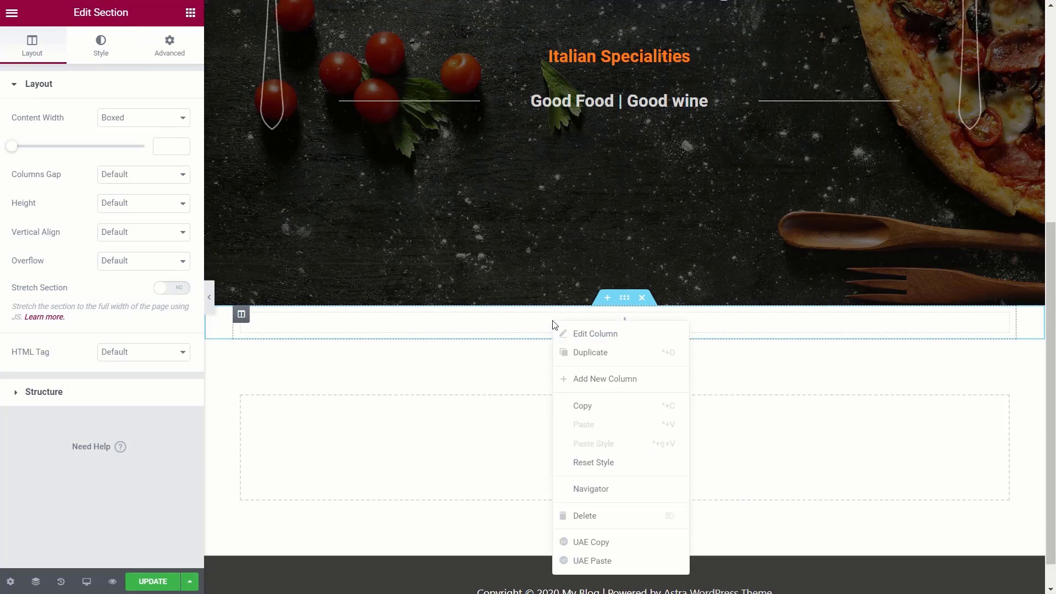
click(601, 562)
Step: Copy the slider section again with UAE Copy and save the page
scroll(240, 446, down, 5)
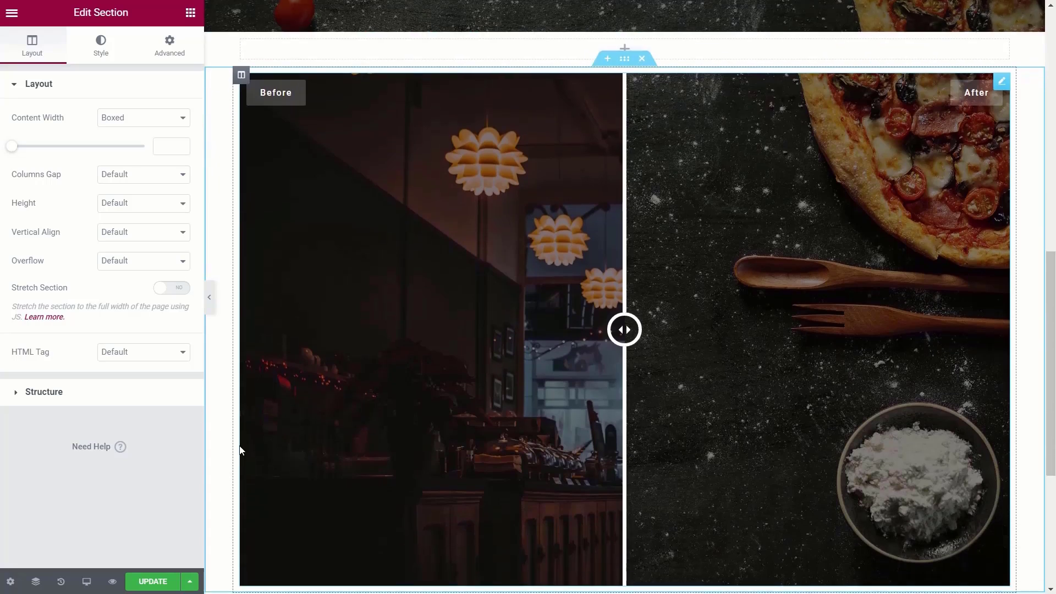
scroll(241, 449, up, 4)
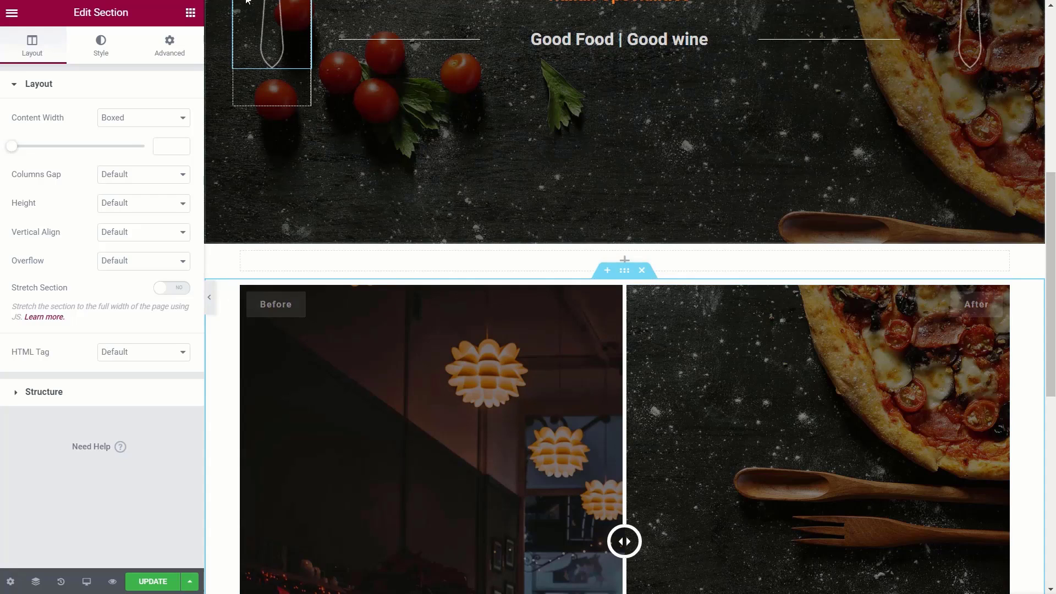
scroll(323, 297, down, 4)
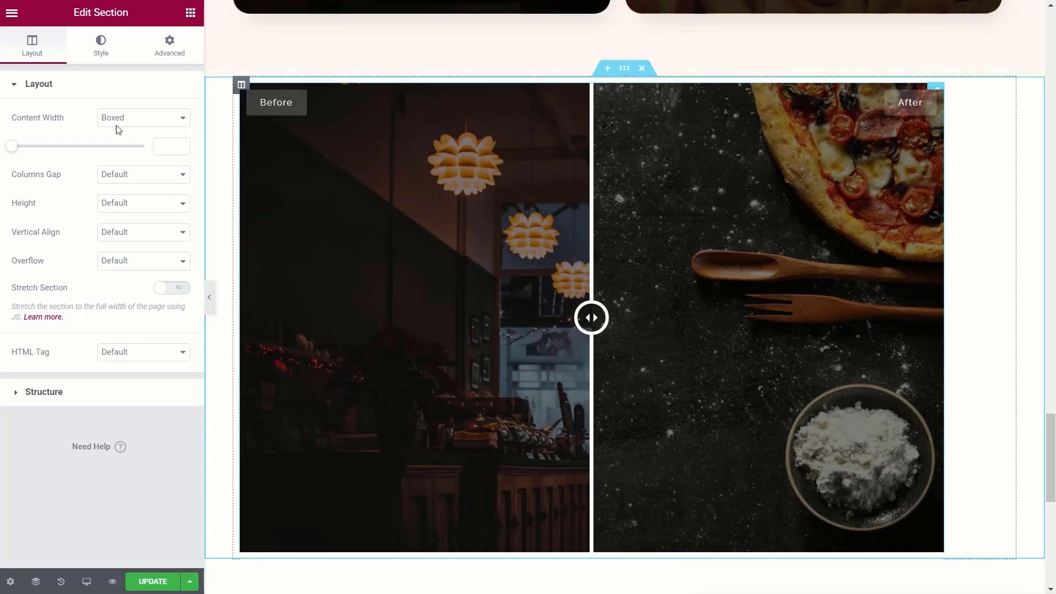
scroll(391, 407, up, 1)
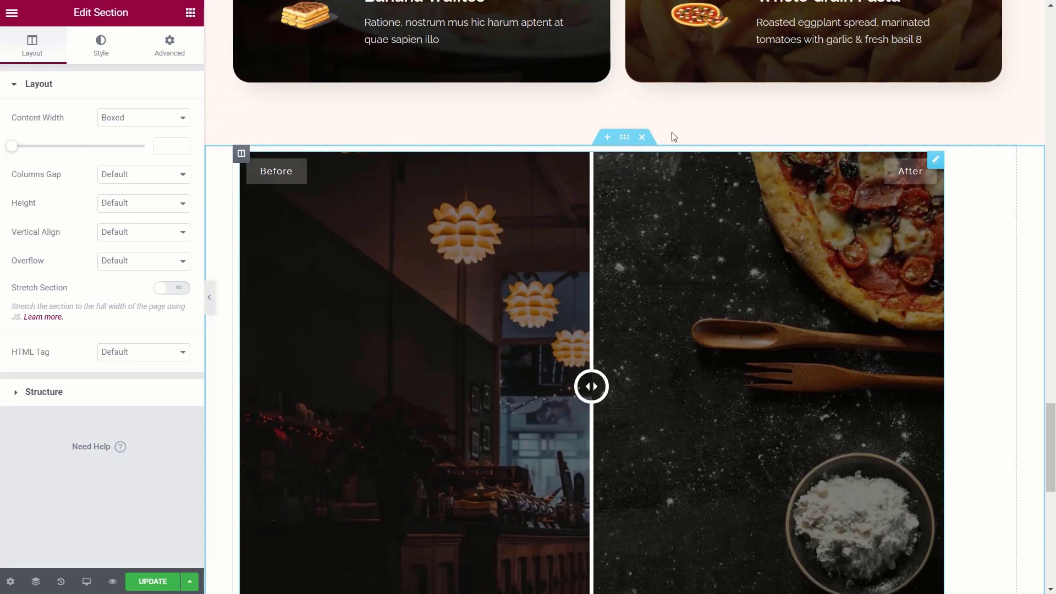
right_click(624, 142)
click(665, 358)
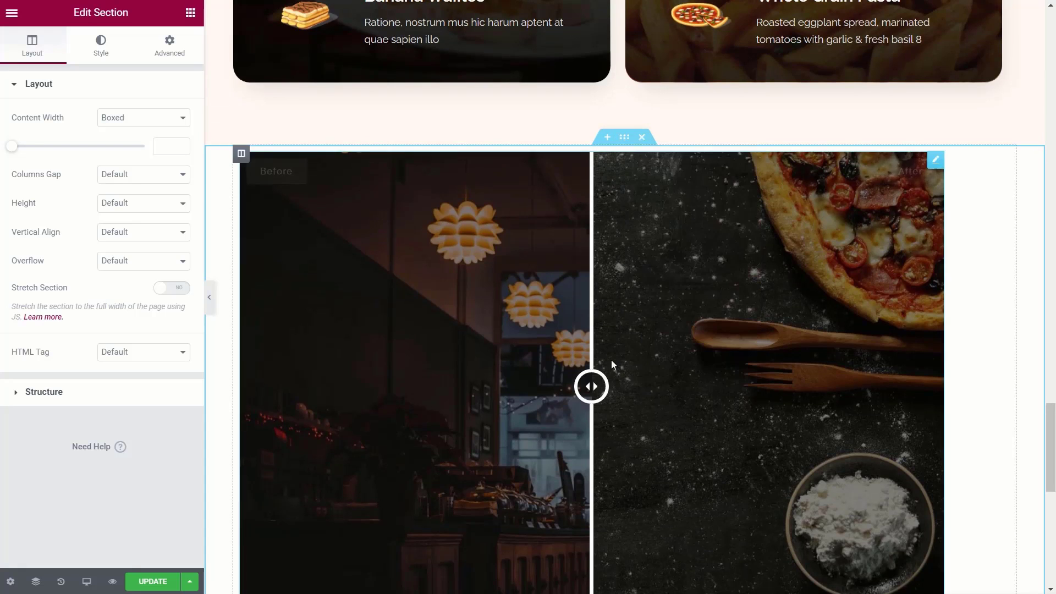
click(145, 582)
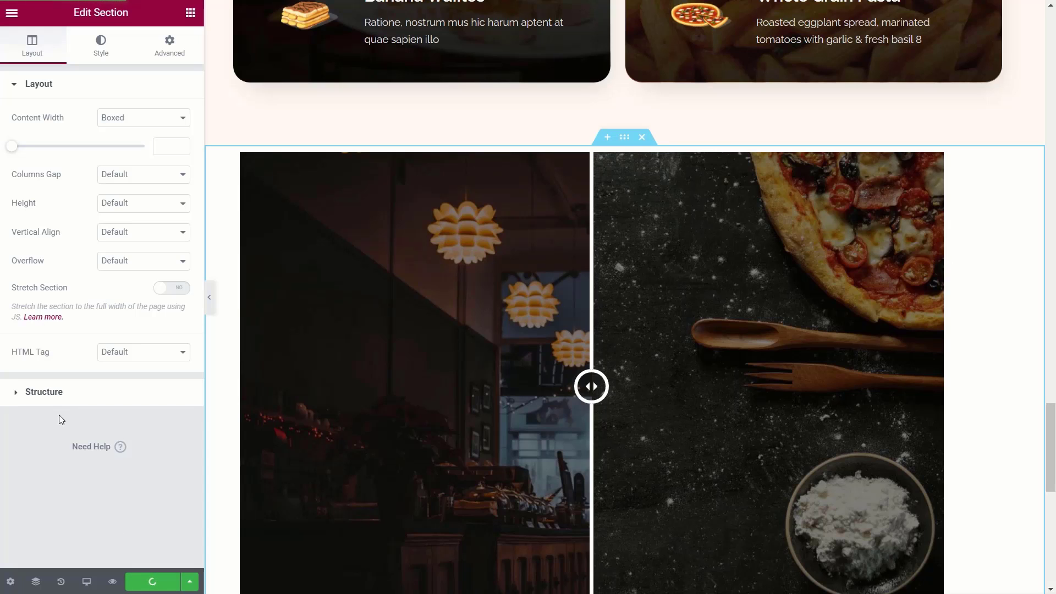
Step: Exit Elementor to the WordPress dashboard and add a new page from Pages
click(15, 13)
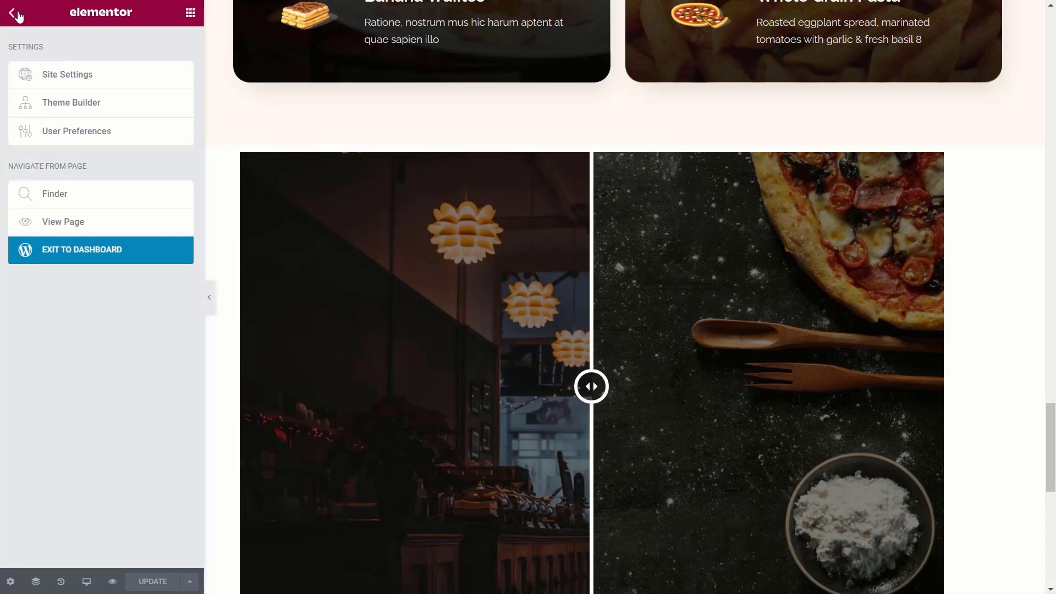
click(105, 250)
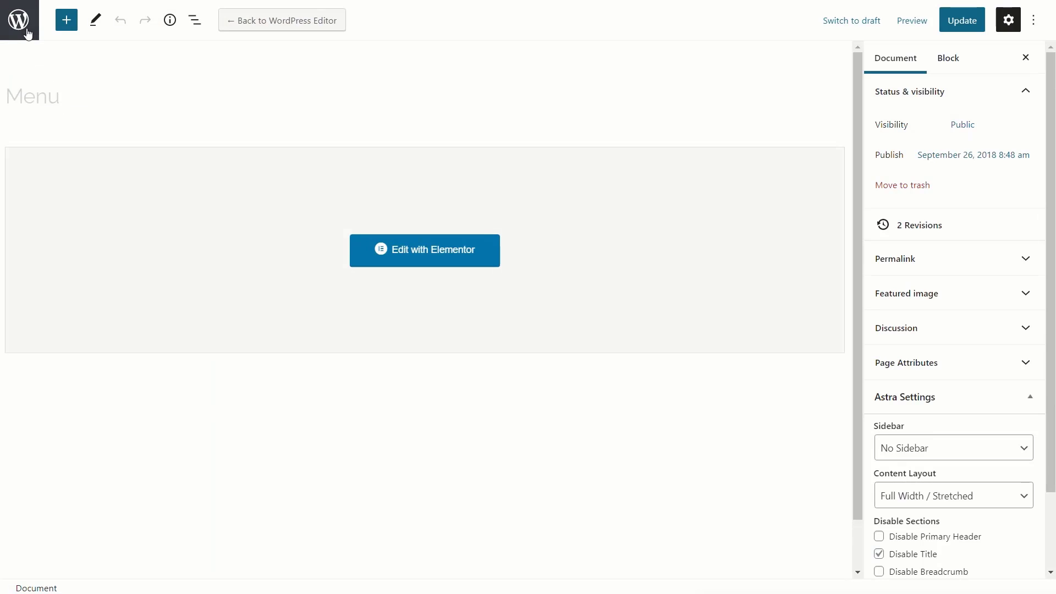
click(28, 33)
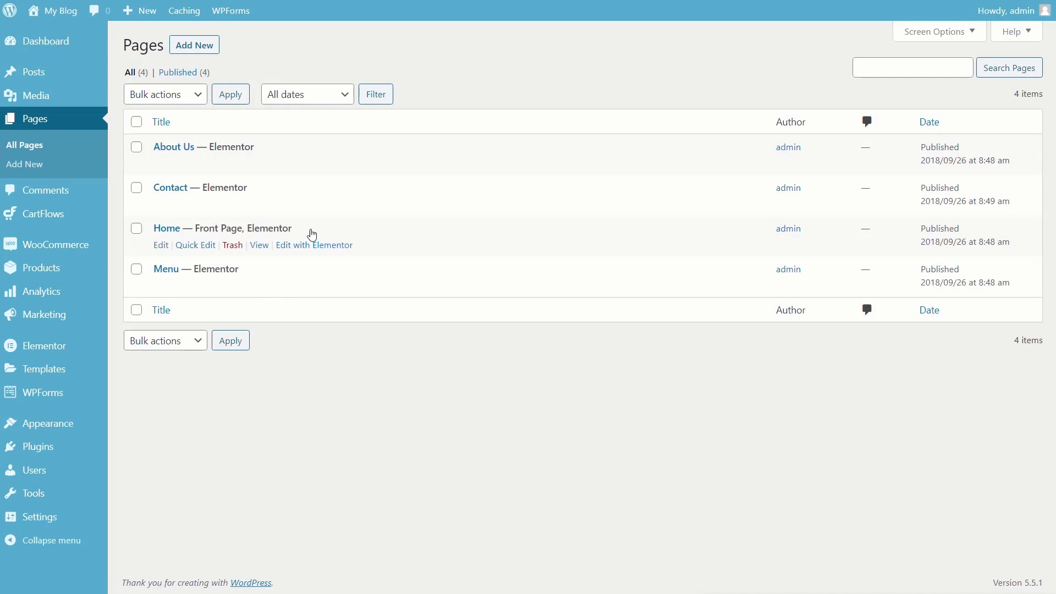
click(199, 50)
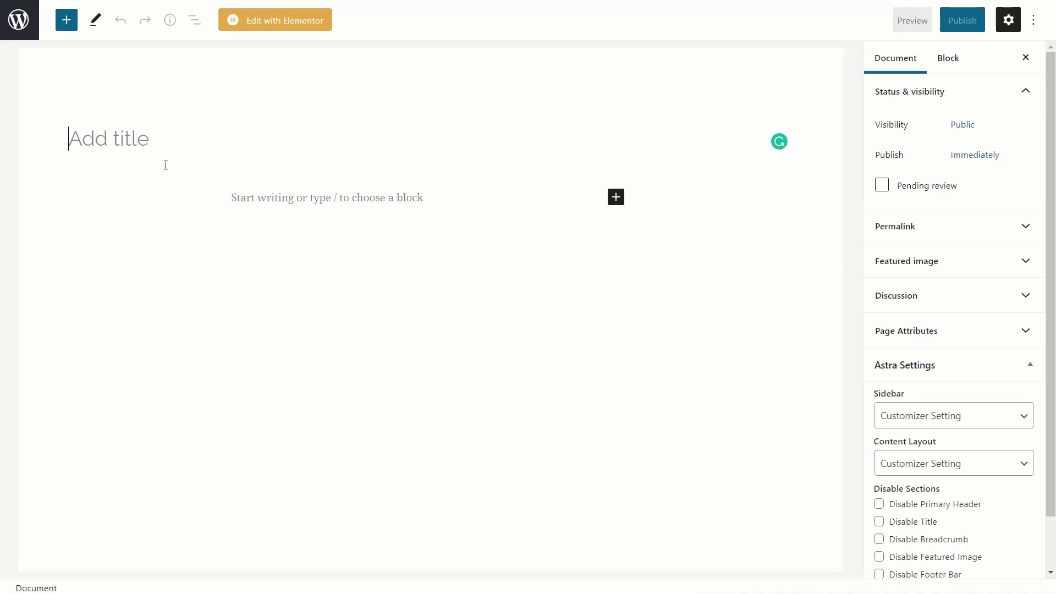
Step: Title the page 'Paste Test', save it as a draft, and edit it with Elementor
text(Paste )
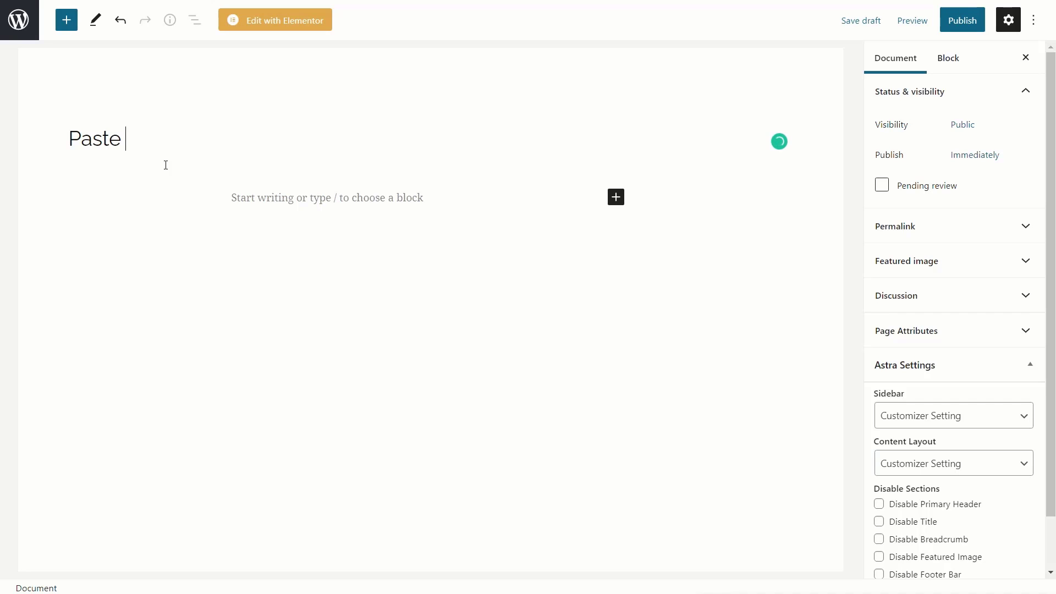
text(Test)
click(867, 32)
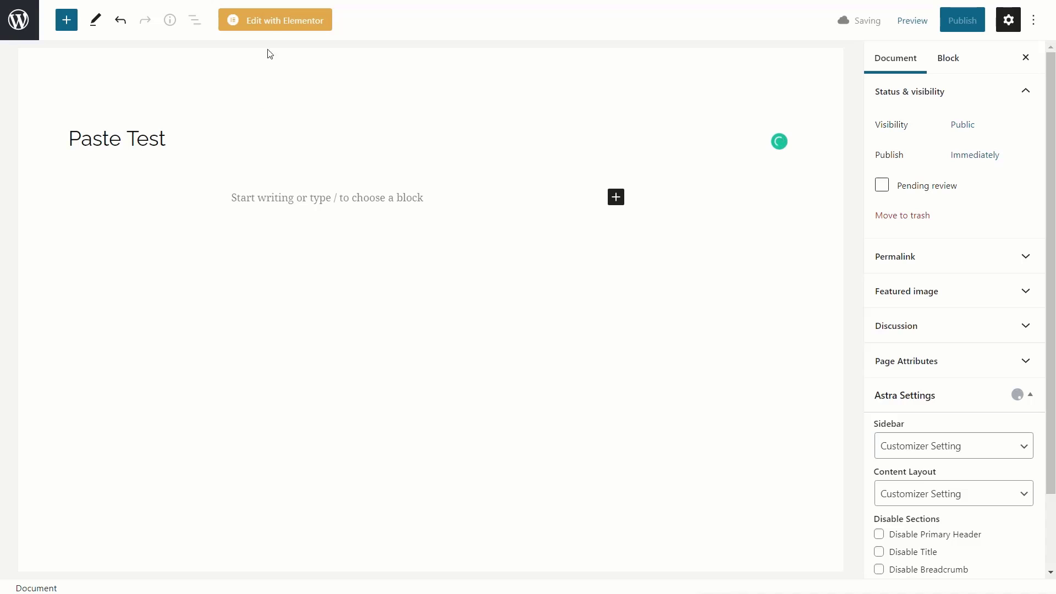
click(272, 22)
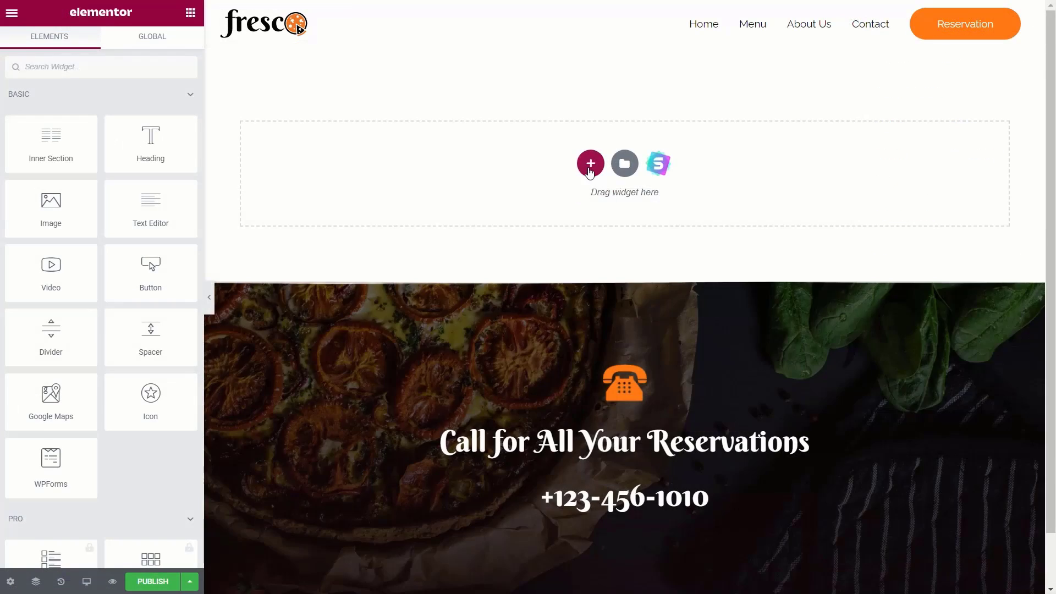
Step: Add a single-column section, UAE Paste the Before/After slider into it, then undo the paste
click(587, 163)
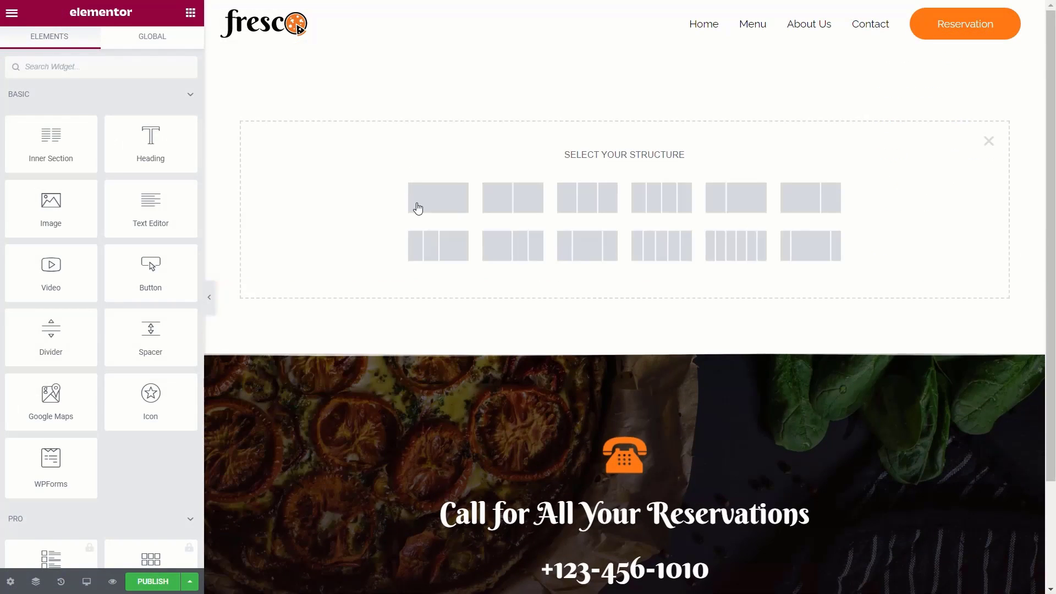
click(432, 213)
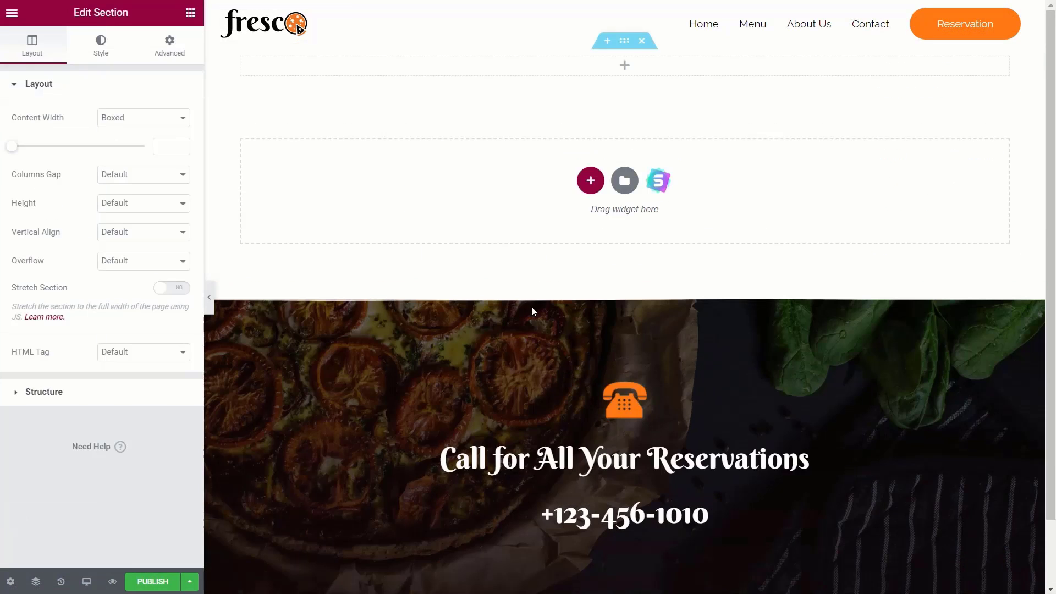
right_click(439, 73)
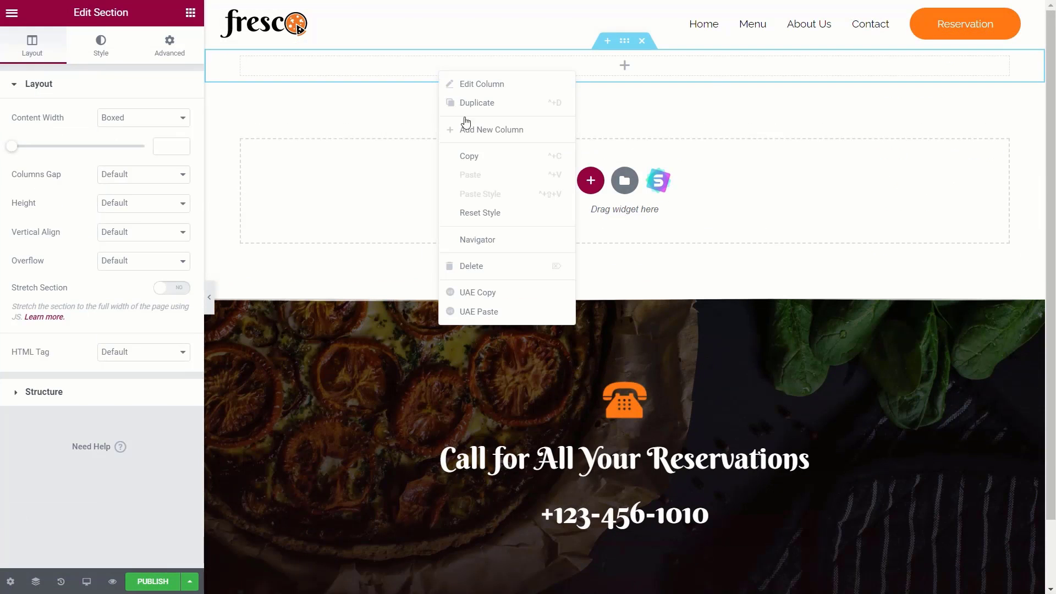
click(490, 312)
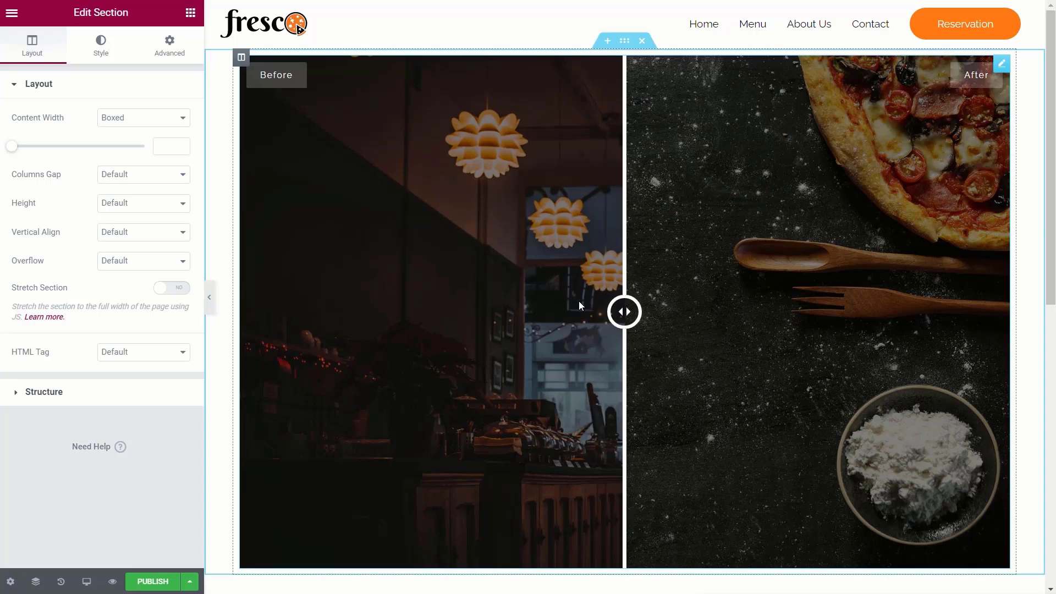
key(ctrl+z)
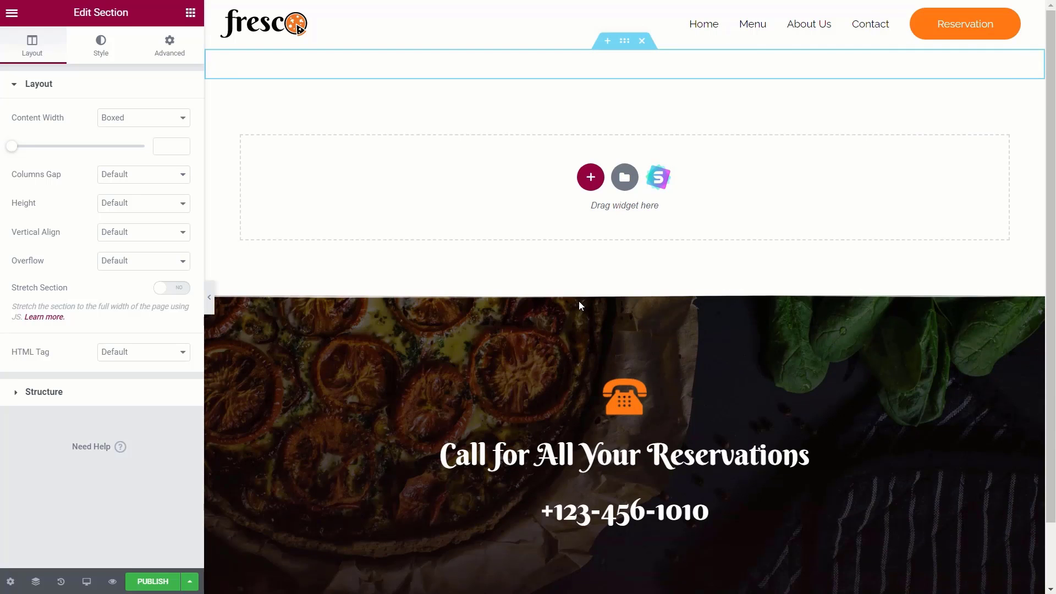
Step: Redo the Before/After slider paste with Ctrl+Shift+Z
key(ctrl+shift+z)
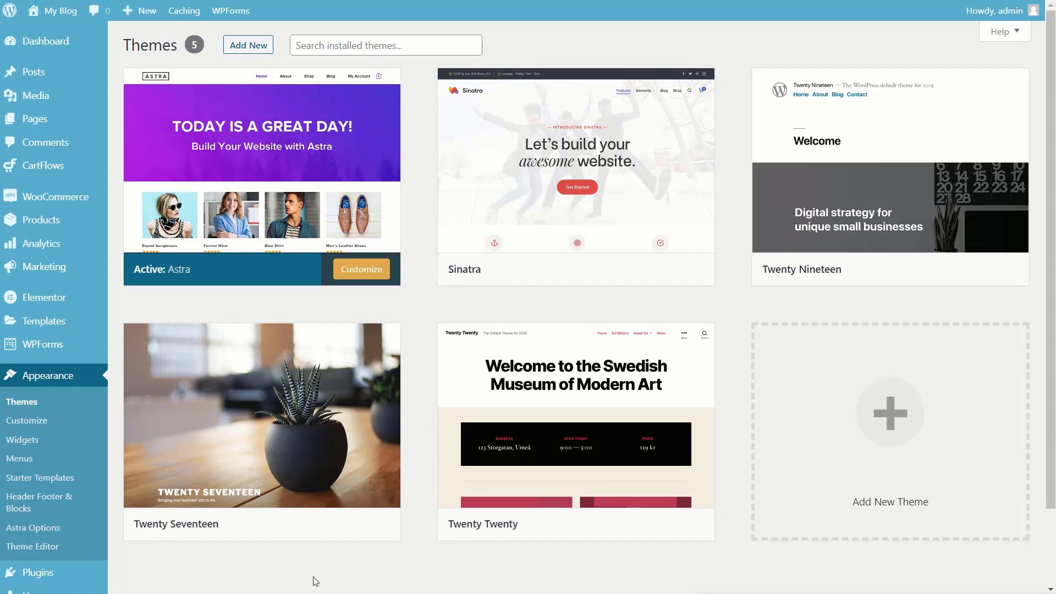
Step: On the Settings > UAE page, deactivate the Cross-Site Copy Paste widget
scroll(77, 502, down, 3)
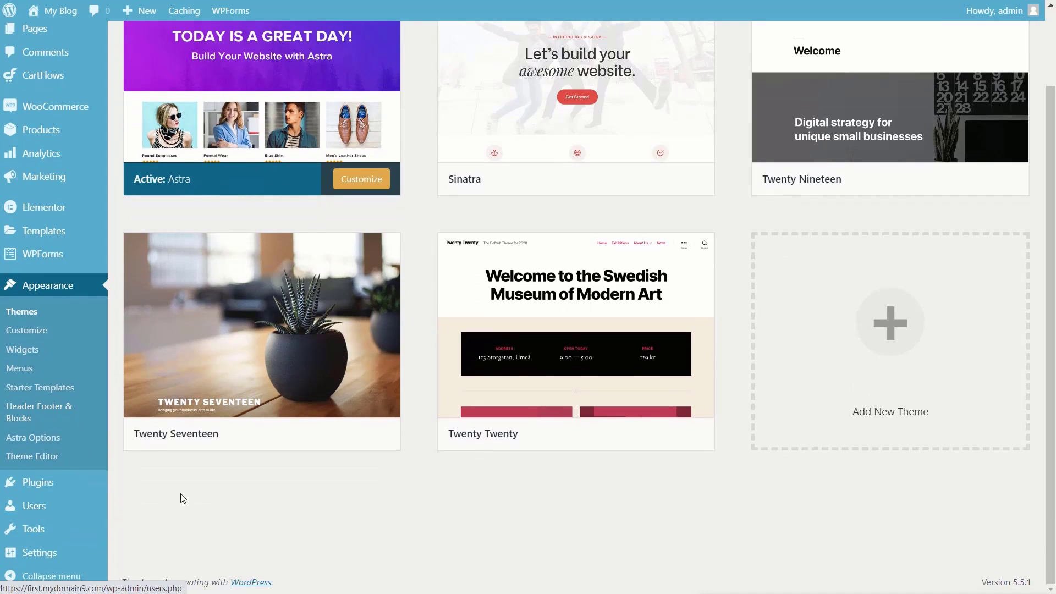
mouse_move(64, 556)
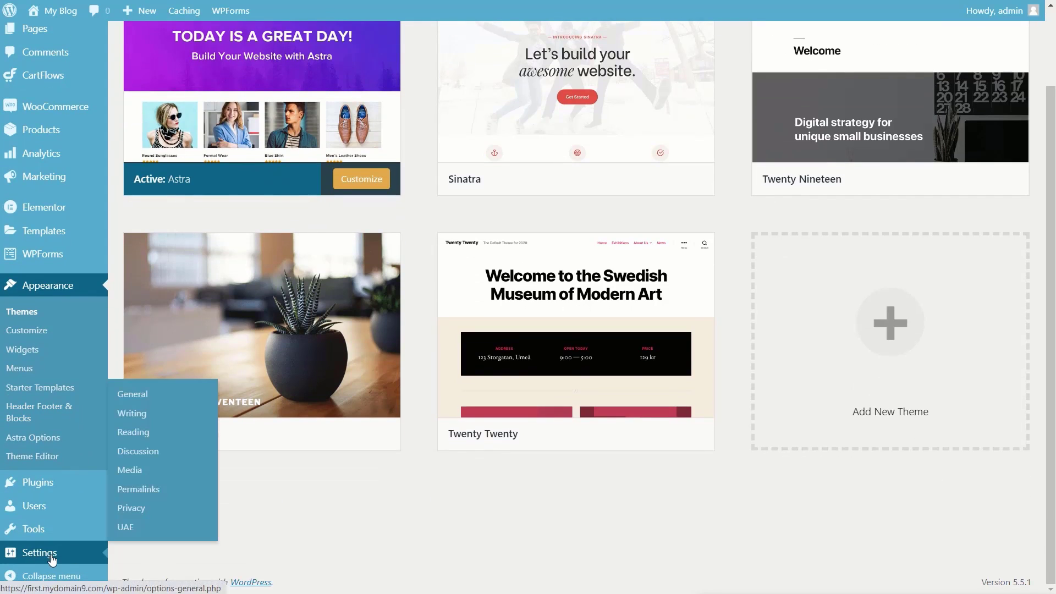
click(125, 527)
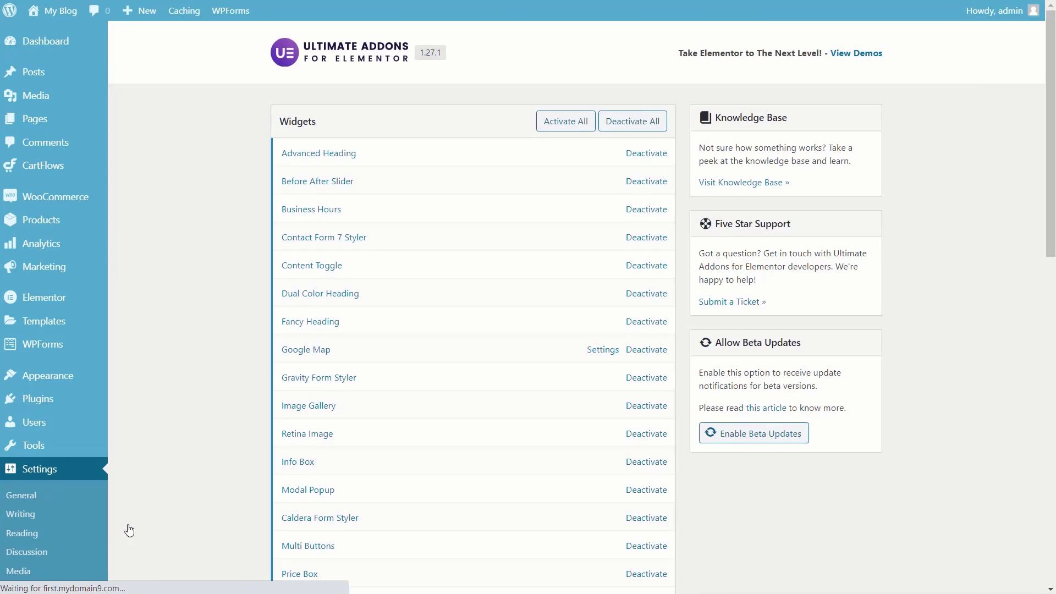
scroll(199, 465, down, 10)
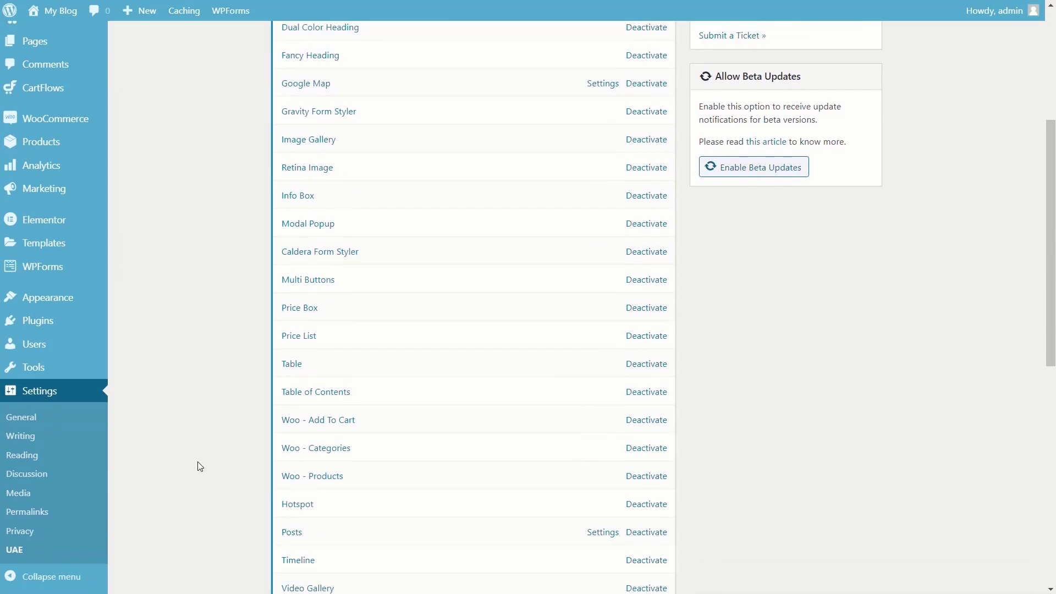
scroll(199, 467, down, 4)
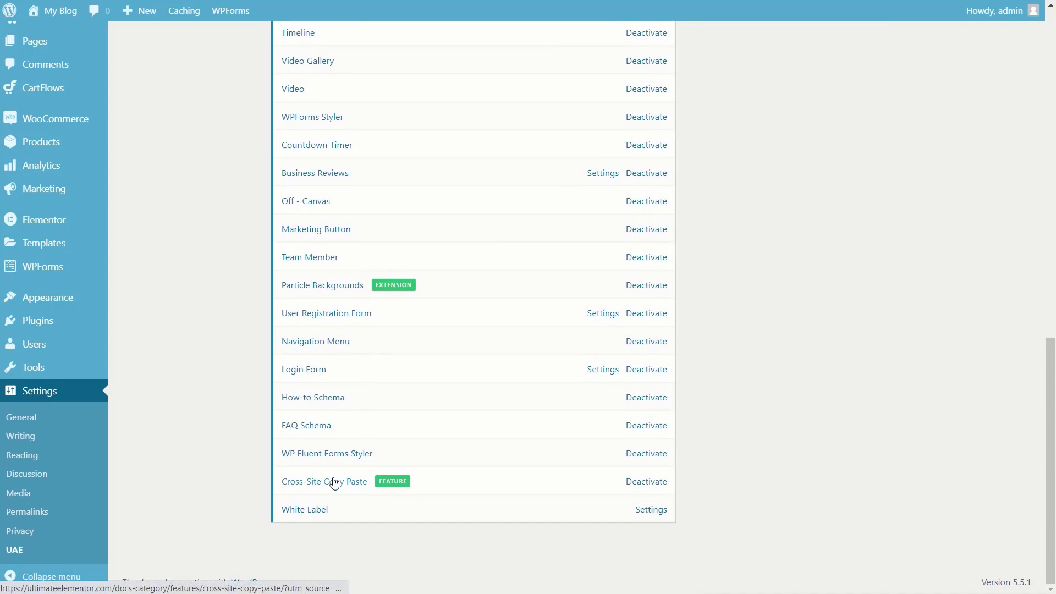
click(655, 484)
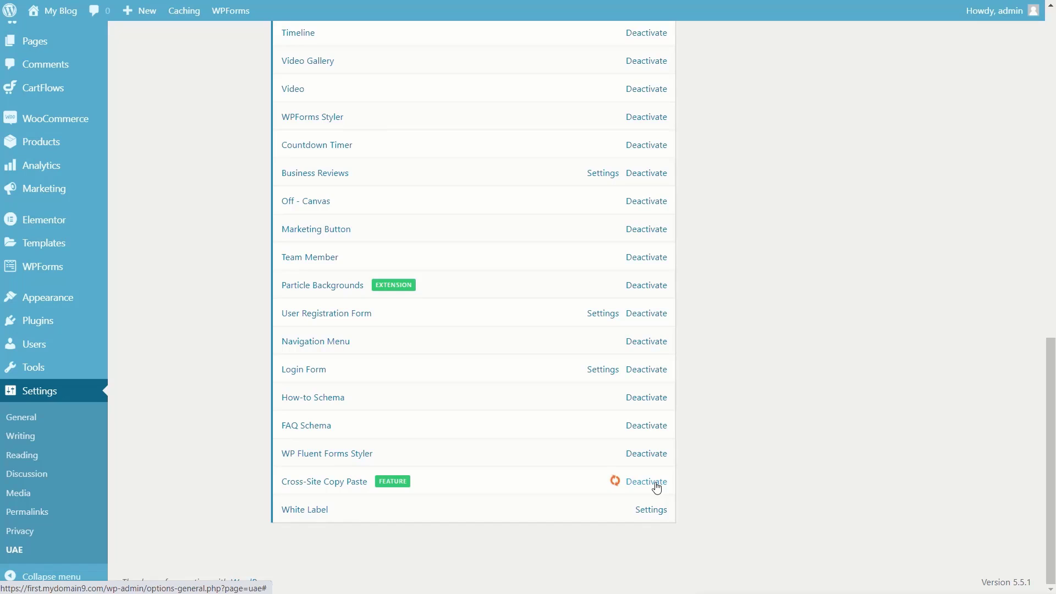